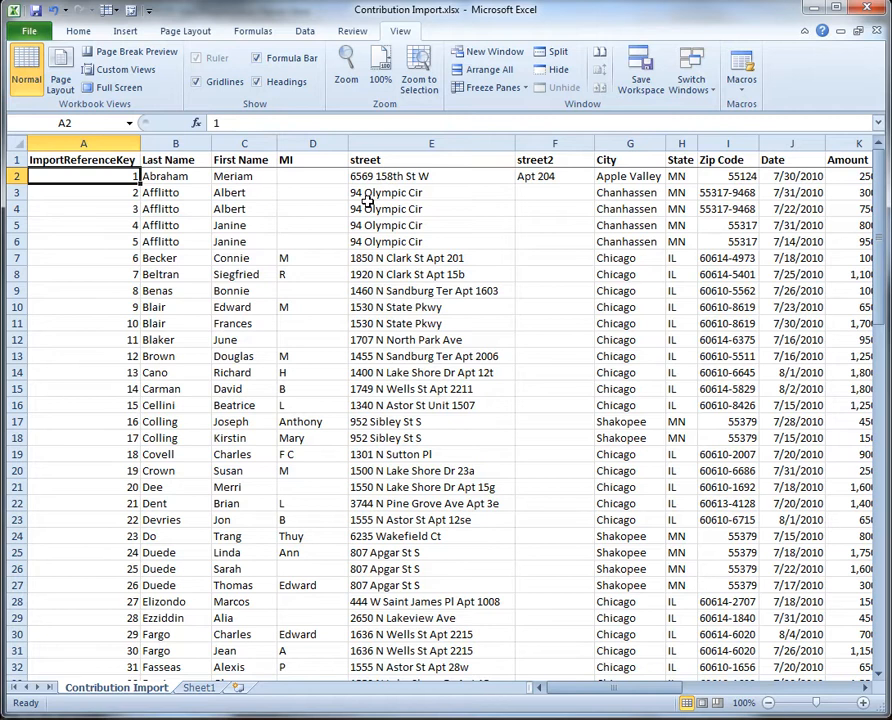
Examine the contribution sheet's columns from ImportReferenceKey through the name and address fields to Date.
key(ctrl+Up)
key(Down)
key(Down)
key(Down)
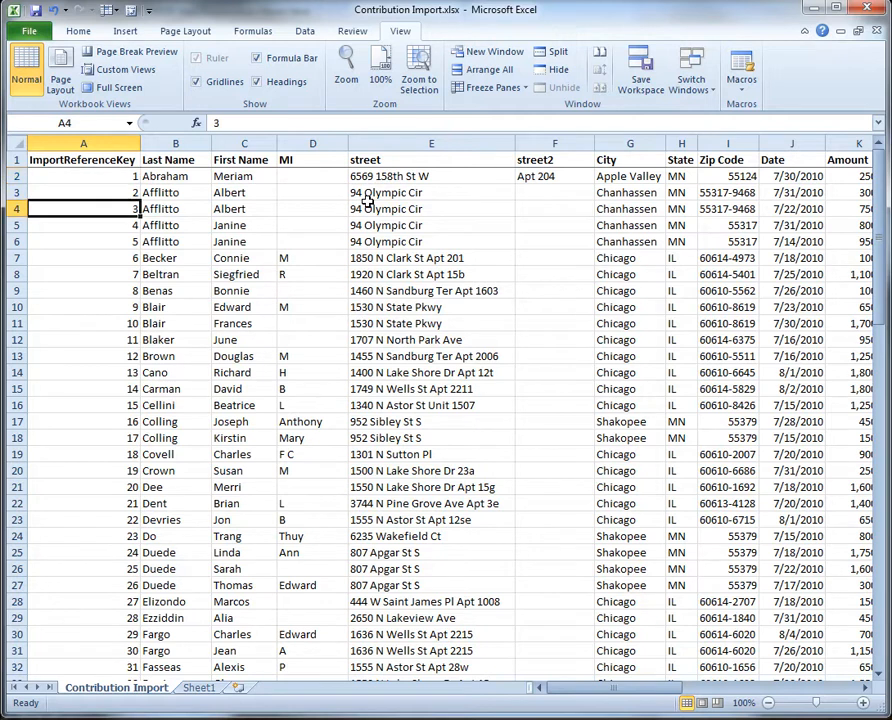
key(Right)
key(Right)
key(Right)
key(Right)
key(Right)
key(Right)
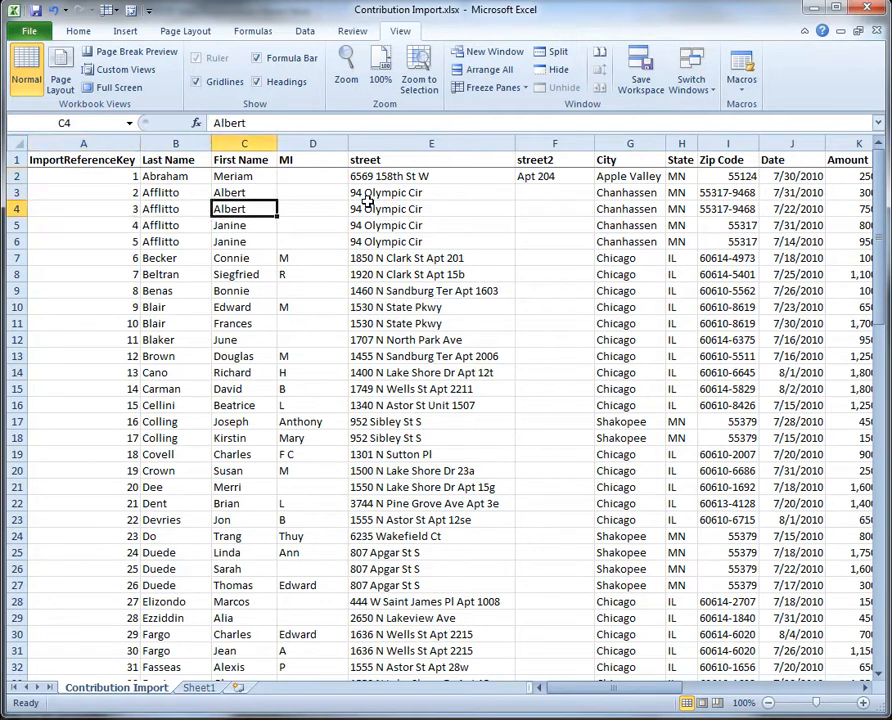
key(Right)
key(Right)
key(Right)
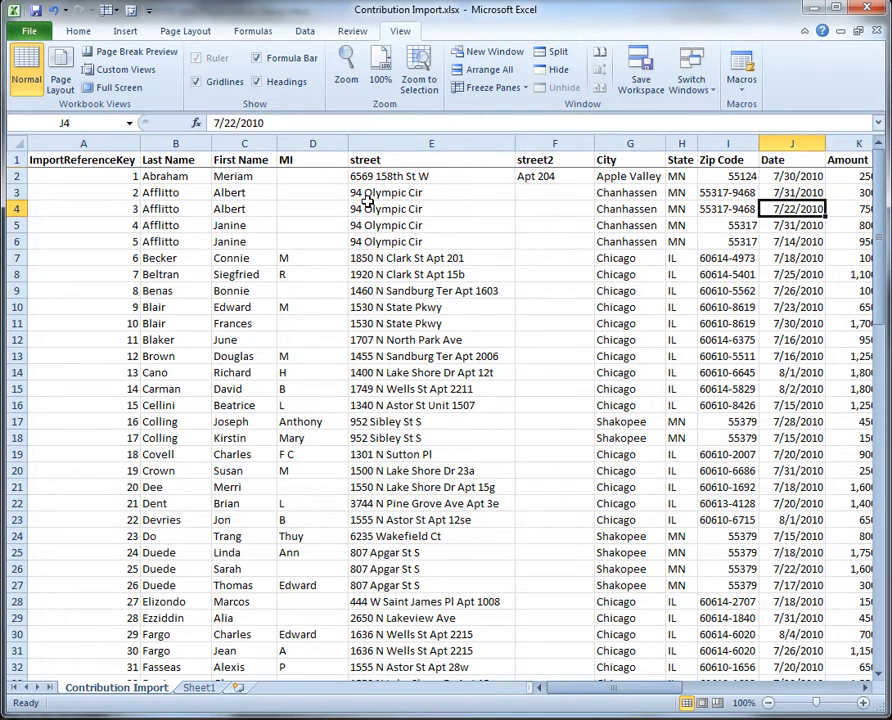
key(Right)
key(Left)
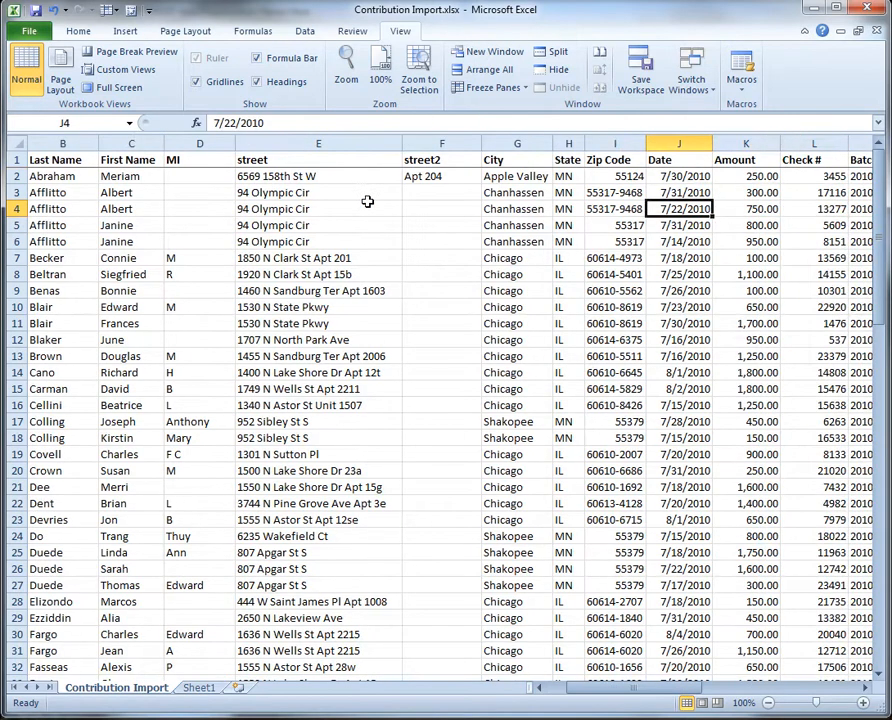
Examine the Date and Amount columns together, followed by the Check # and BatchCode columns.
key(shift+Right)
key(ctrl+space)
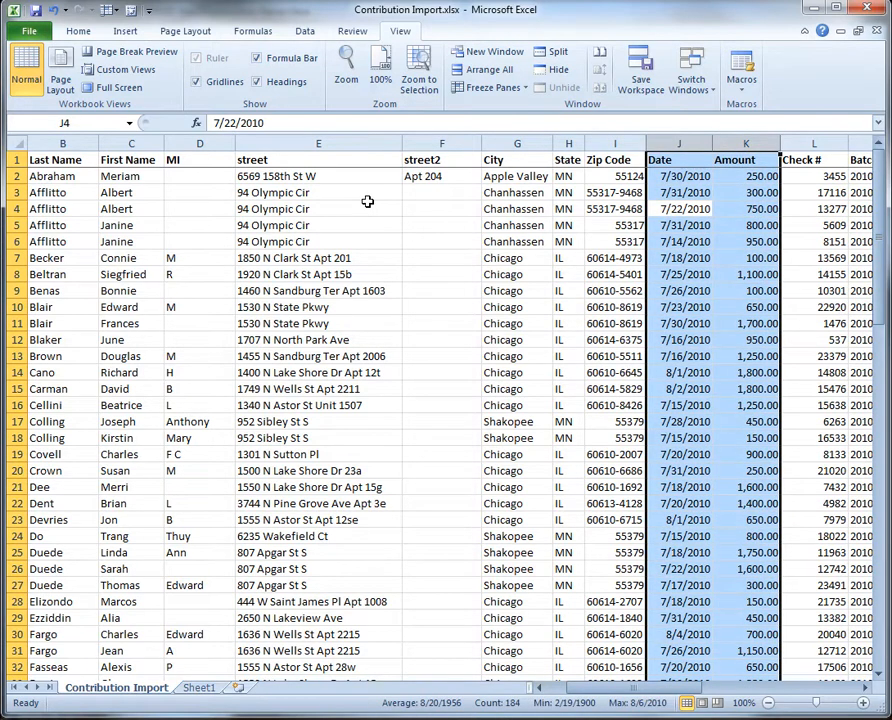
key(Right)
key(Right)
key(Right)
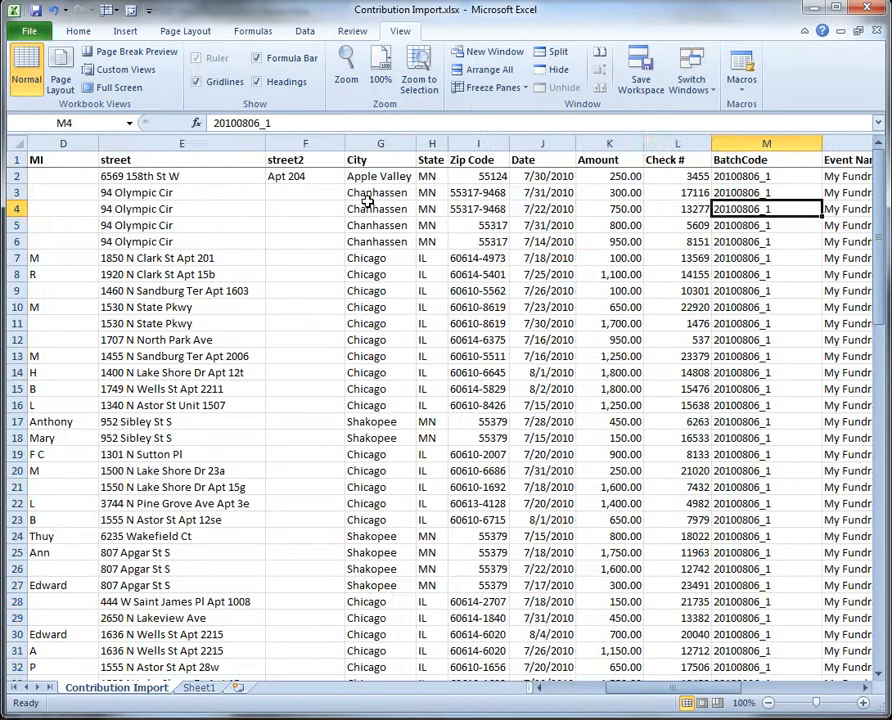
key(Left)
key(Right)
key(ctrl+Down)
key(ctrl+Up)
key(Down)
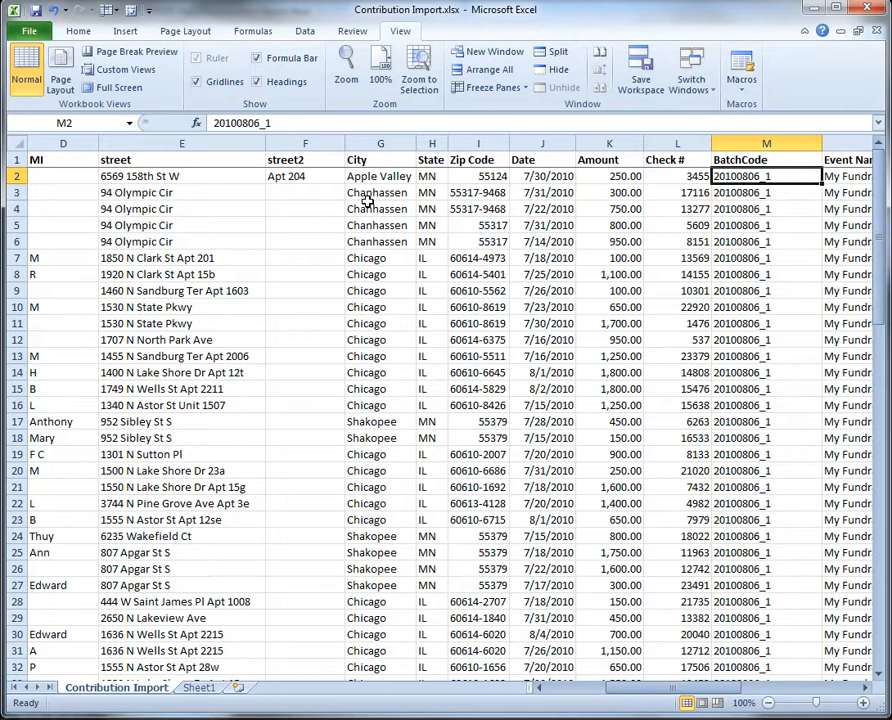
Check the sum of the whole Amount column as the batch total.
key(Left)
key(Left)
key(ctrl+space)
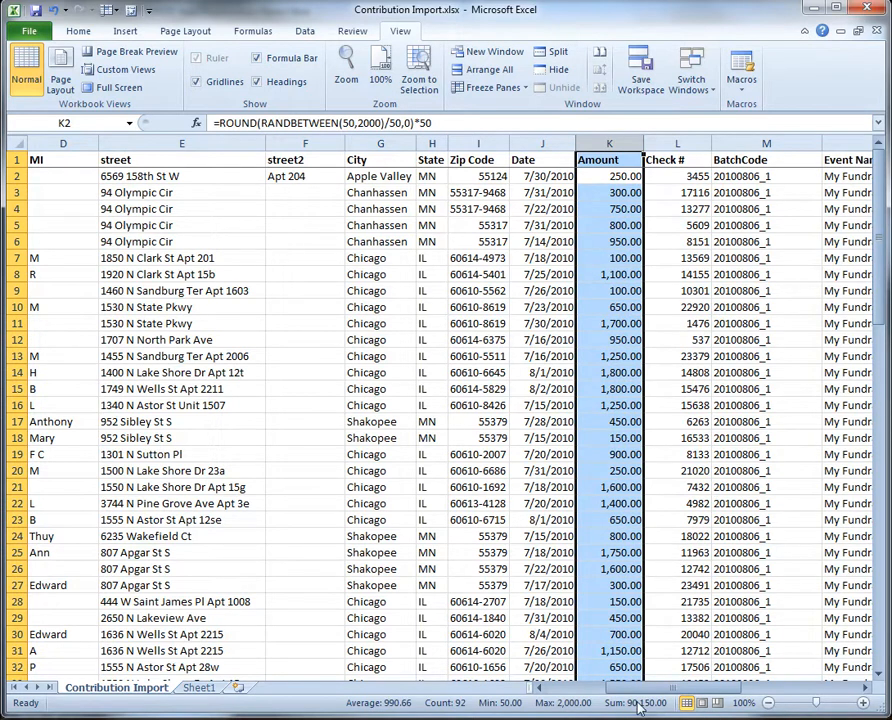
click(723, 602)
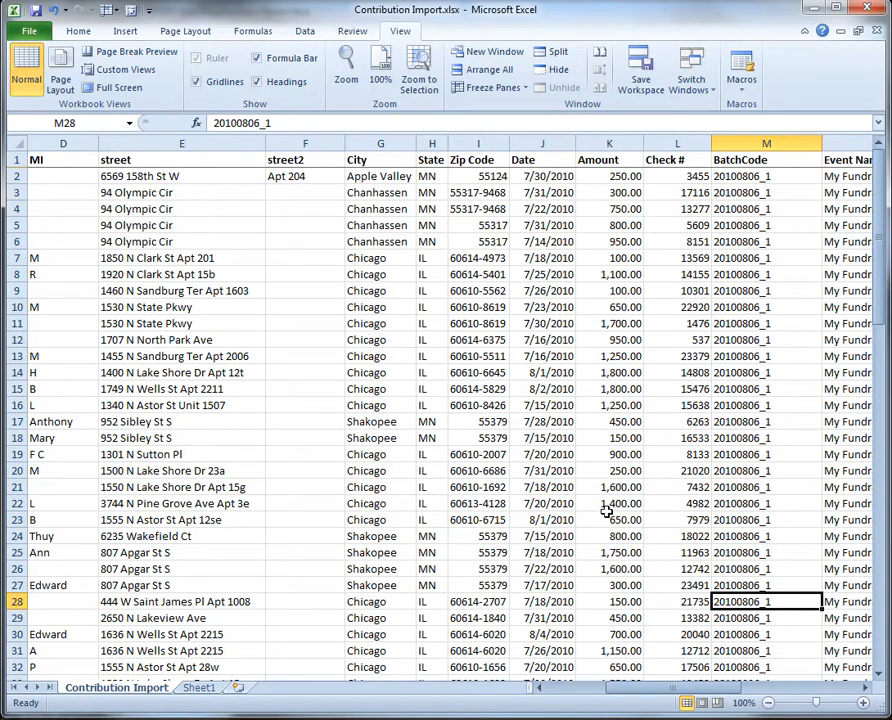
Examine the Event Name, Employer and Occupation columns of the contribution sheet.
key(Right)
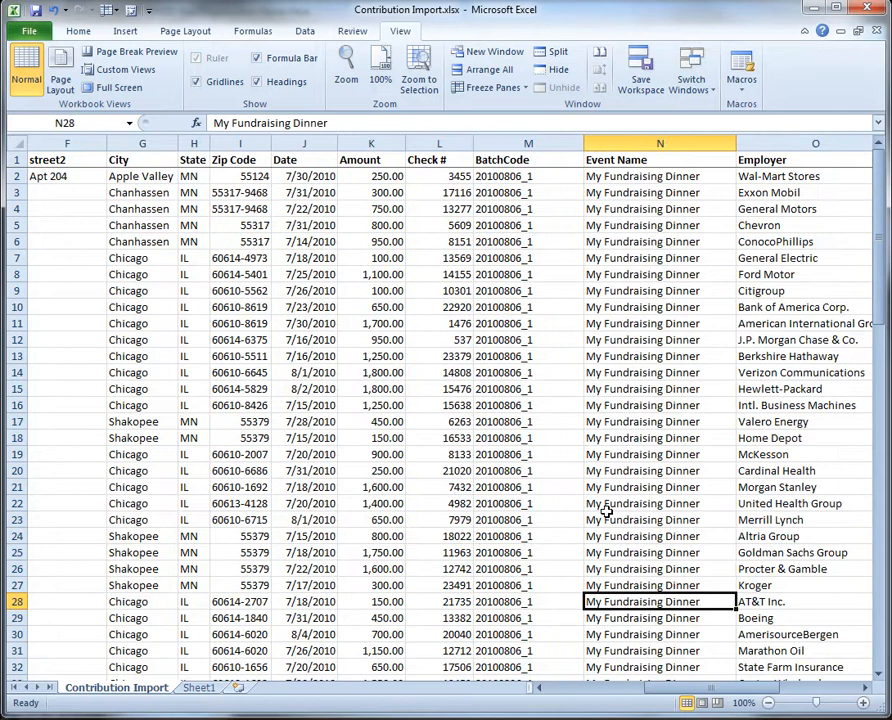
key(Up)
key(Up)
key(Up)
key(Up)
key(Up)
key(Up)
key(Up)
key(Up)
key(Up)
key(Up)
key(Up)
key(Up)
key(Up)
key(Up)
key(Up)
key(Up)
key(Up)
key(Up)
key(Up)
key(Up)
key(Down)
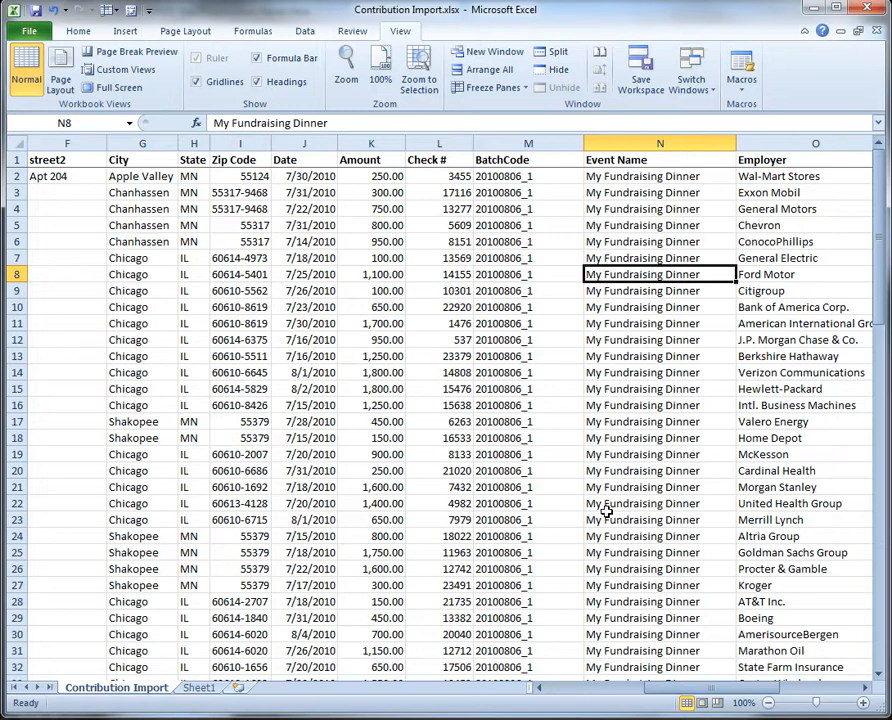
key(Right)
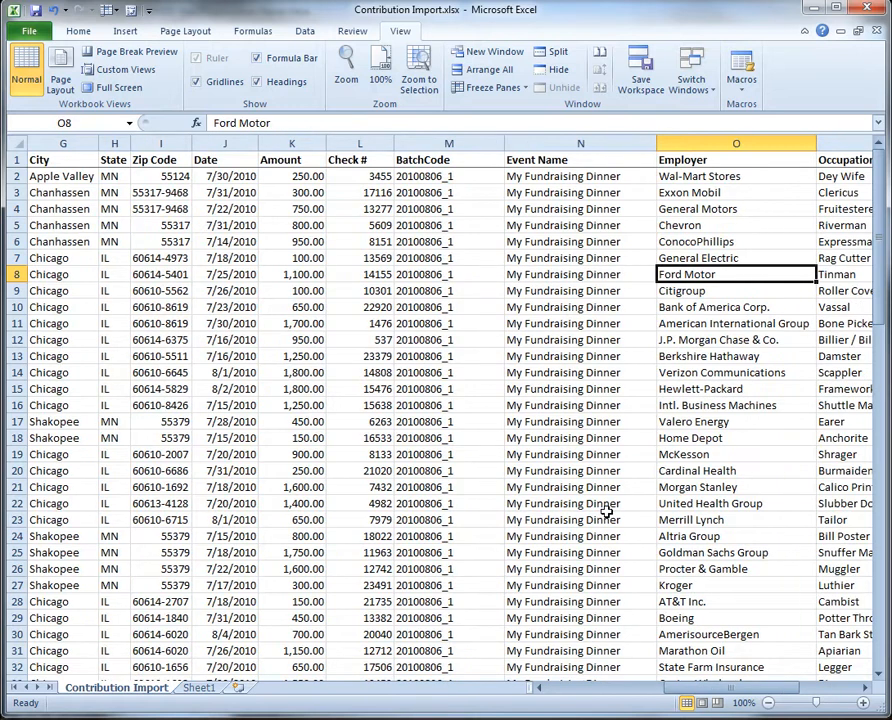
key(Right)
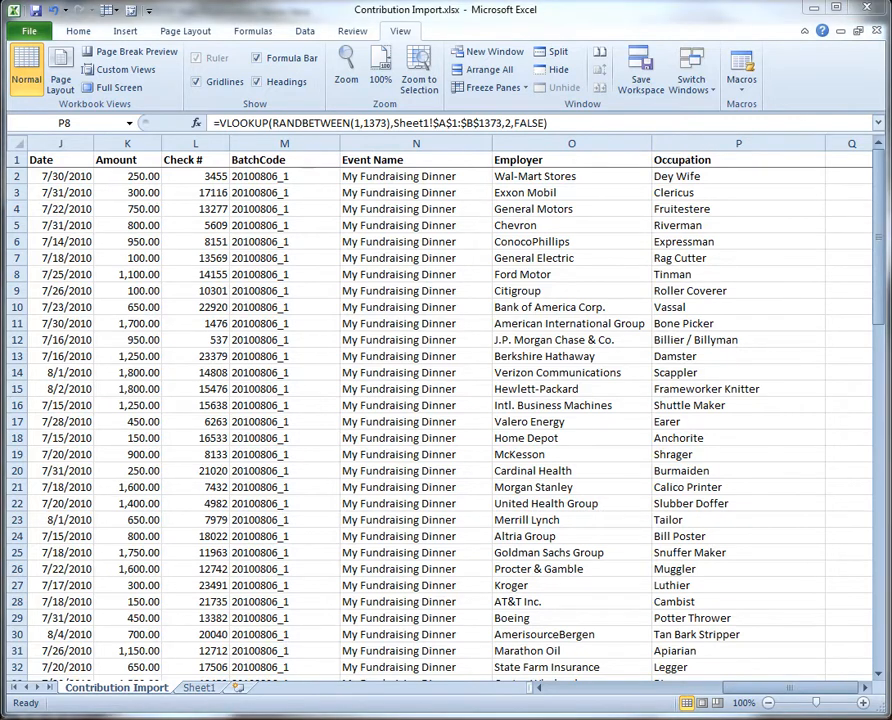
Save the active sheet as the comma-delimited file Contribution Import.csv, keep the CSV format, and close it without saving again.
key(ctrl+Home)
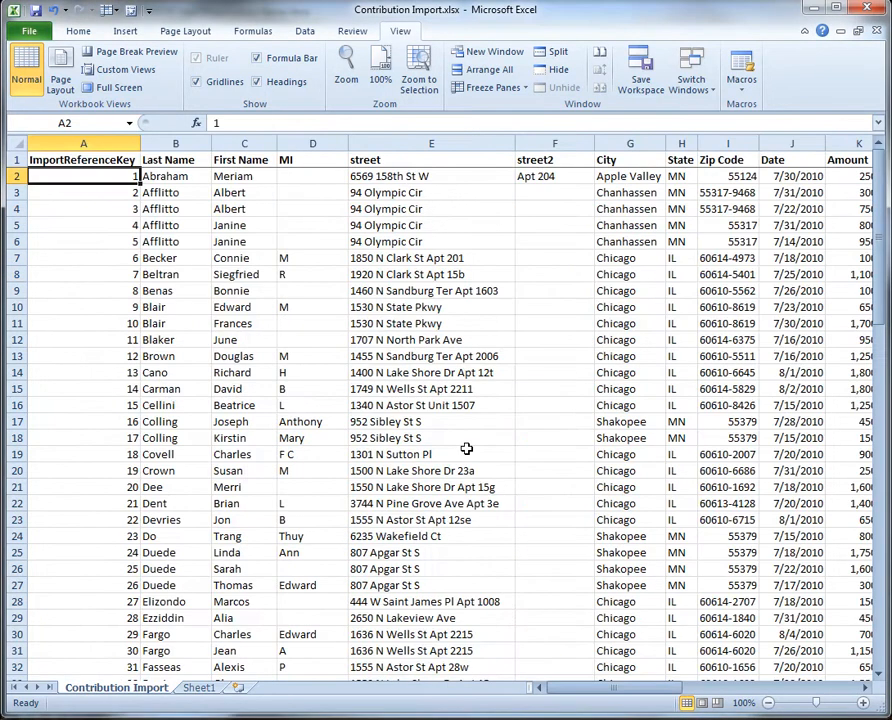
key(F12)
key(Tab)
key(c)
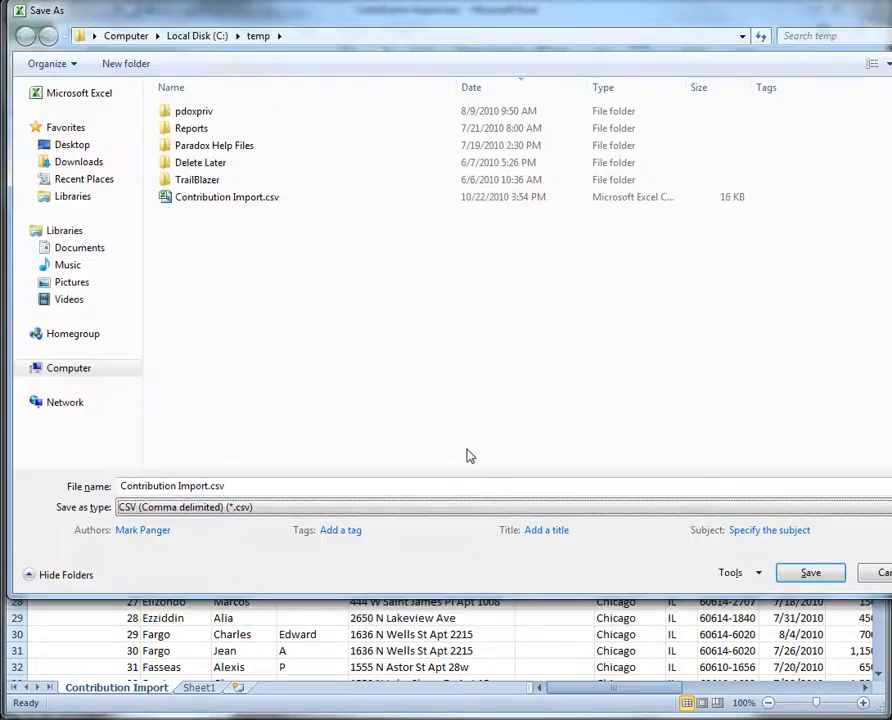
key(Return)
key(y)
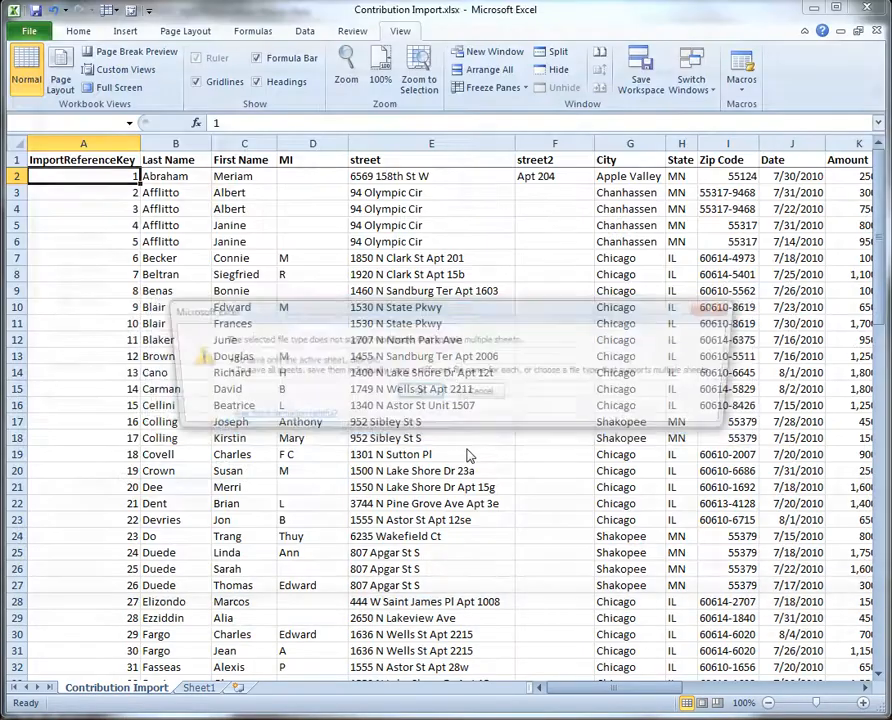
click(418, 394)
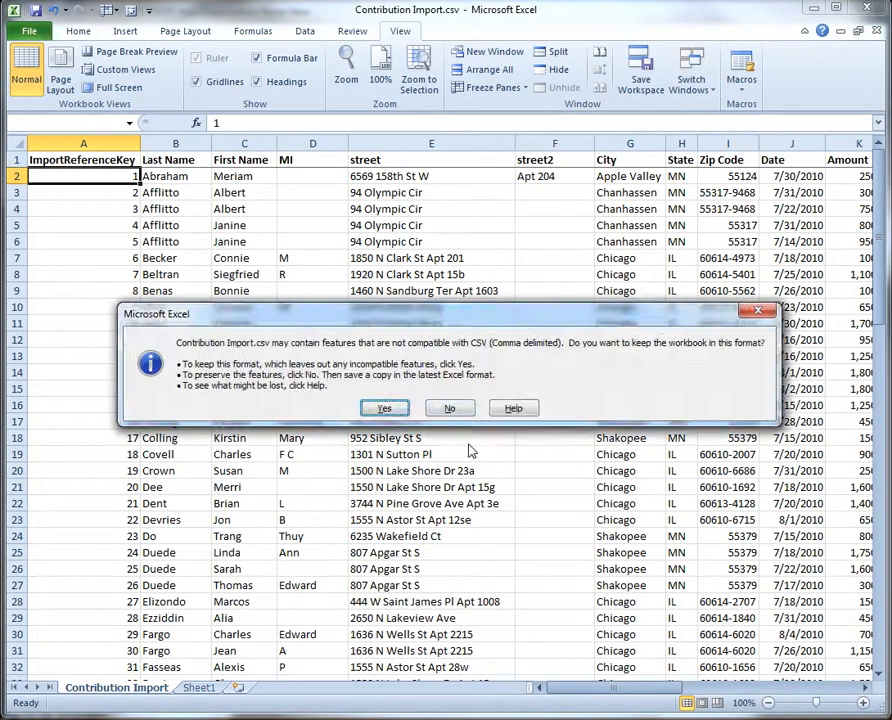
click(387, 407)
click(385, 403)
key(ctrl+w)
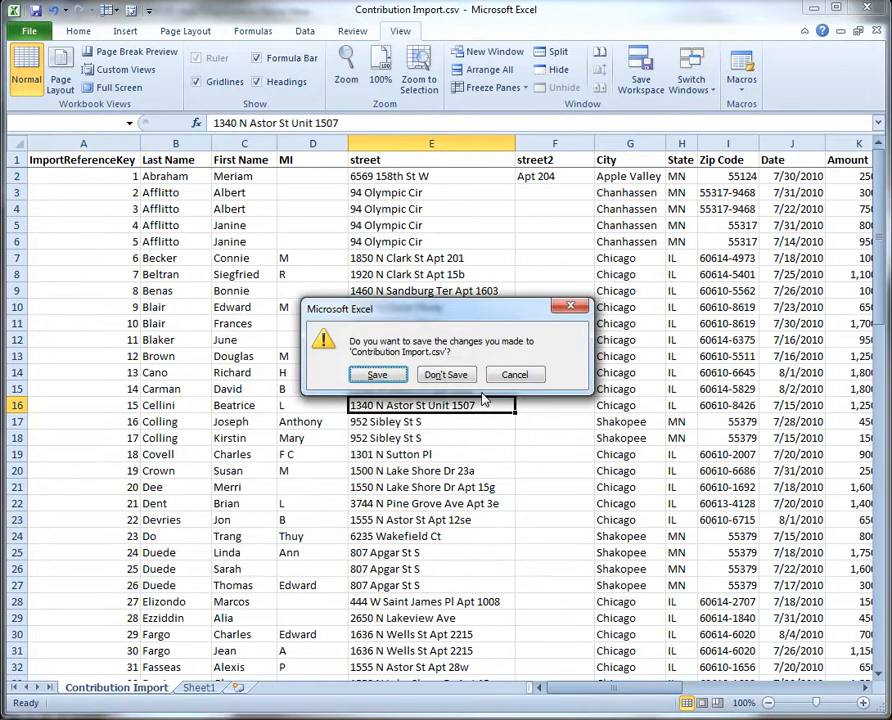
key(n)
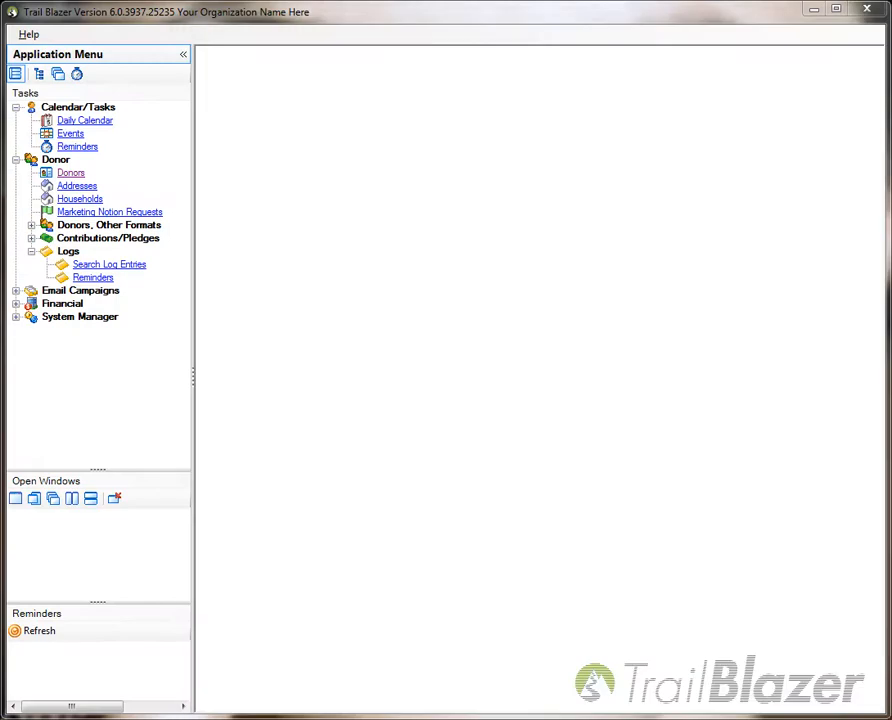
Switch to Trail Blazer and start an import from the Donors list.
click(72, 176)
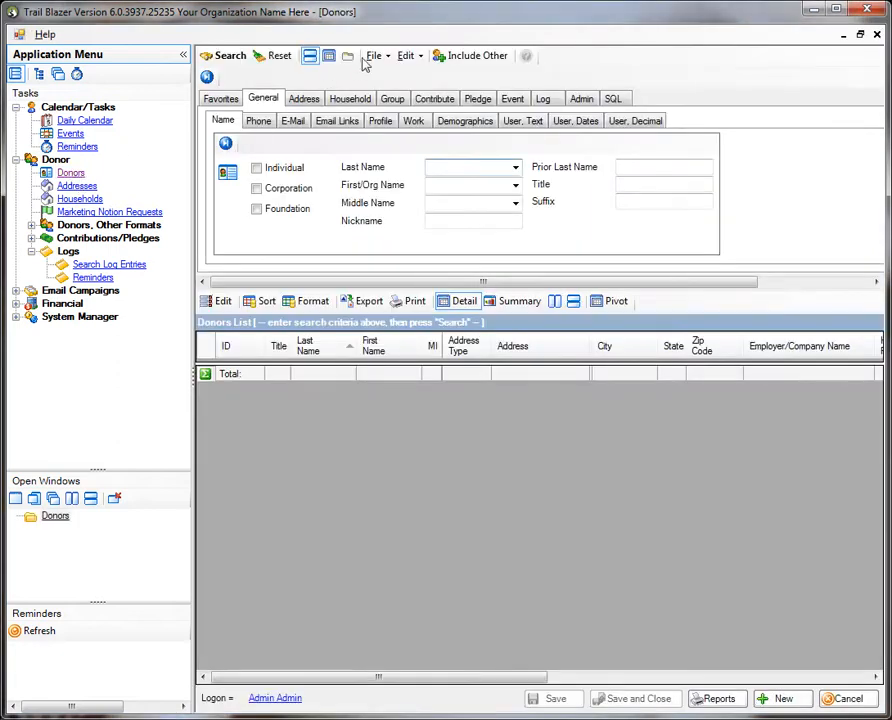
click(372, 56)
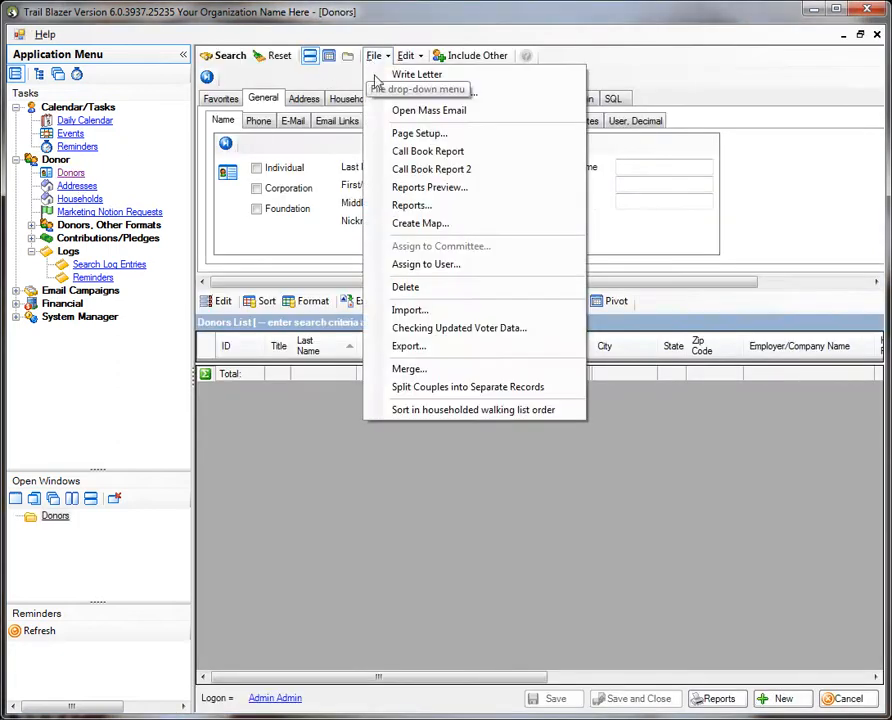
click(412, 314)
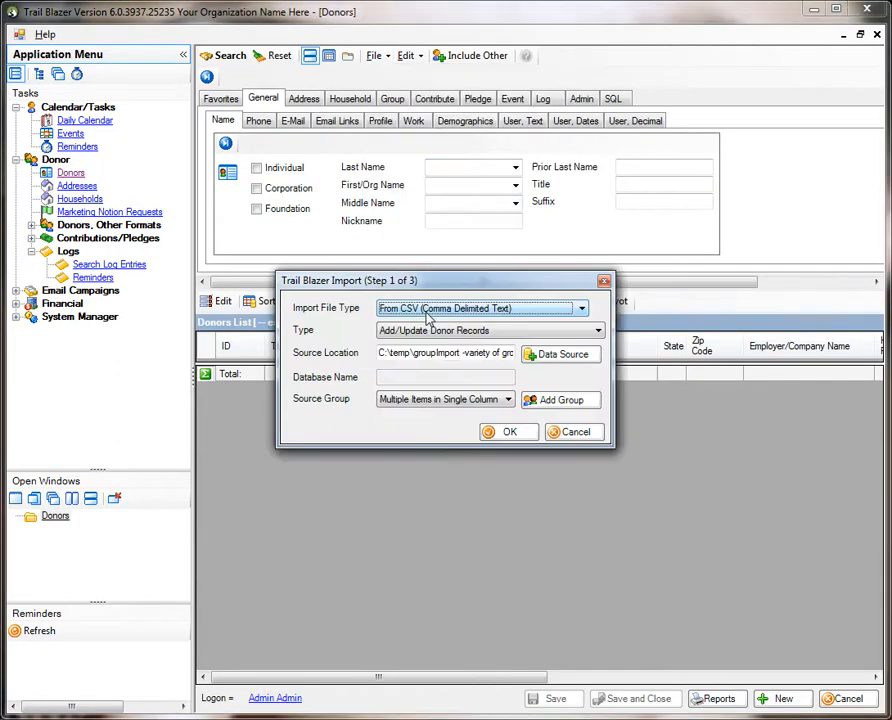
Set the import type to Contribution Add with C:\temp\Contribution Import.csv as the source, and continue to the contribution import settings.
click(569, 336)
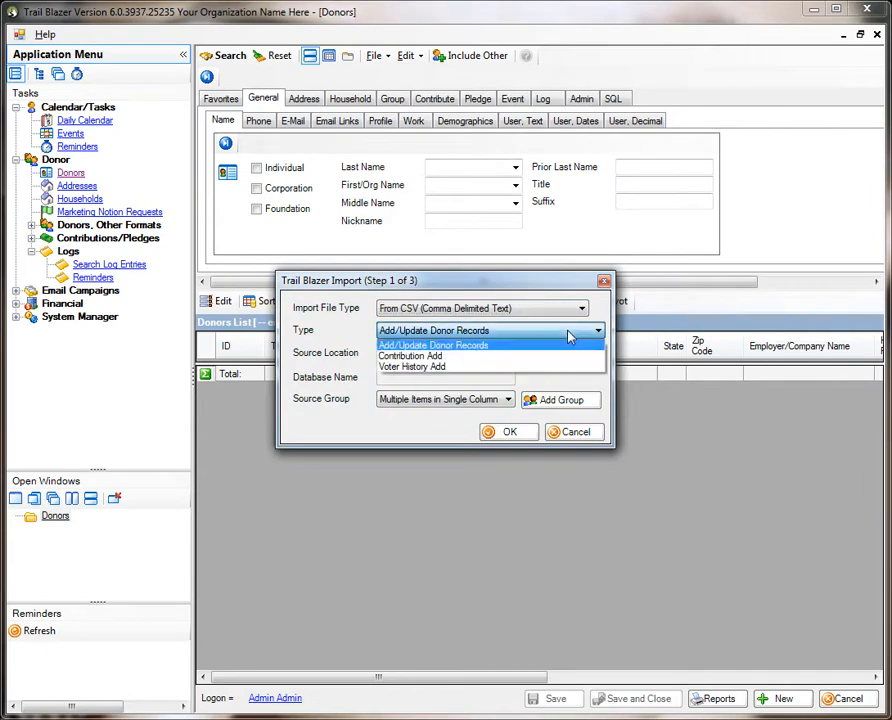
click(415, 358)
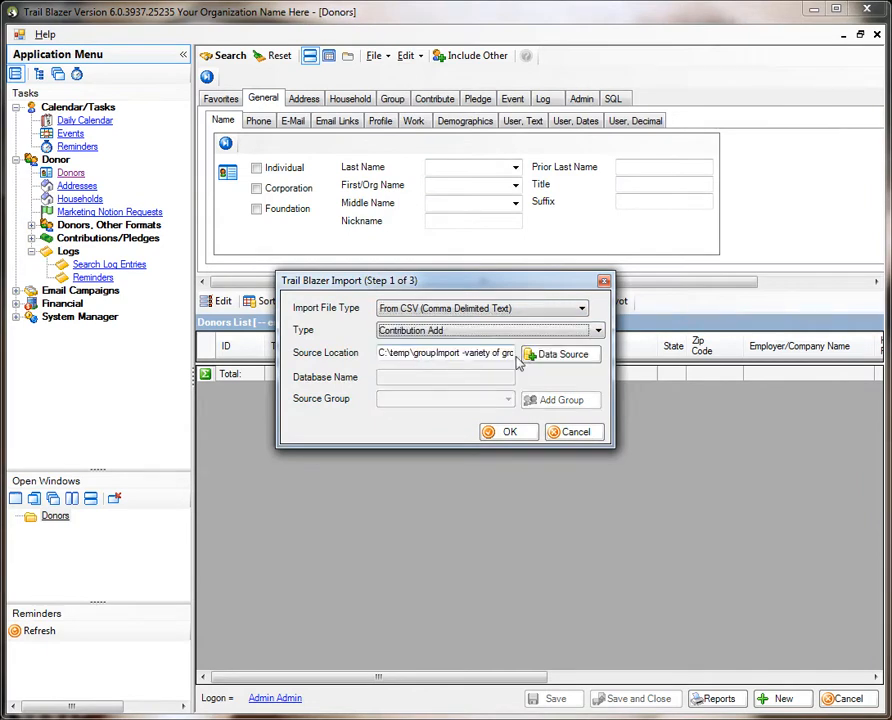
click(556, 356)
double_click(310, 296)
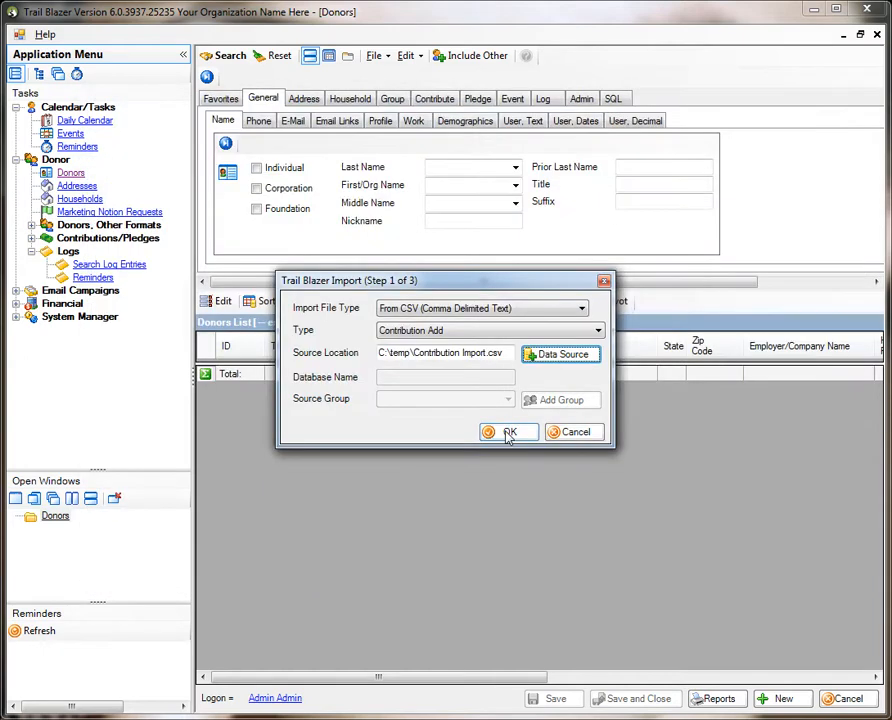
click(508, 434)
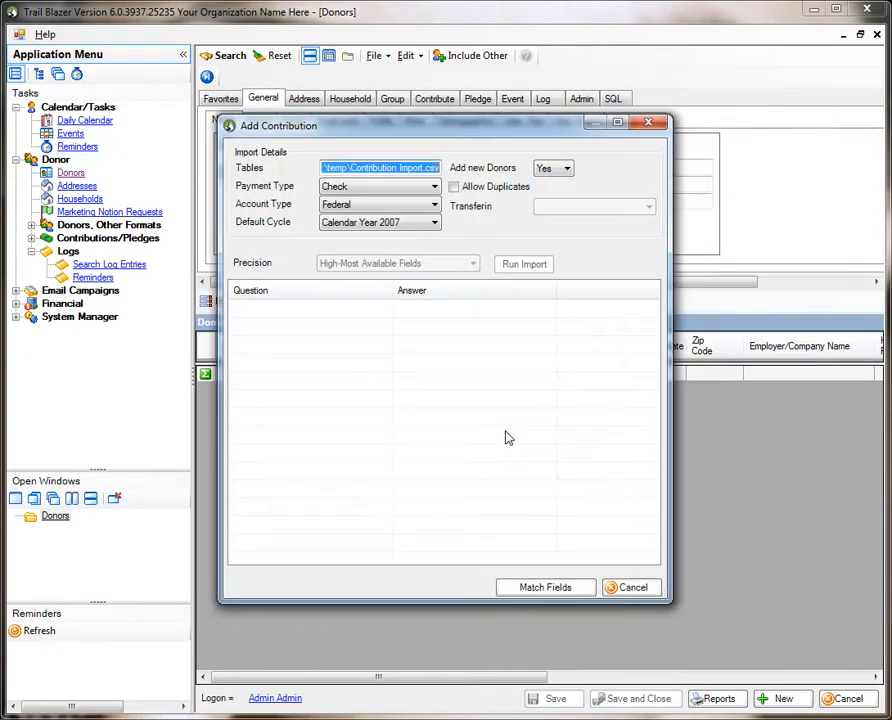
Match the file's fields, mapping ImportReferenceKey to ImportReferenceKey and MI to MiddleName.
click(527, 590)
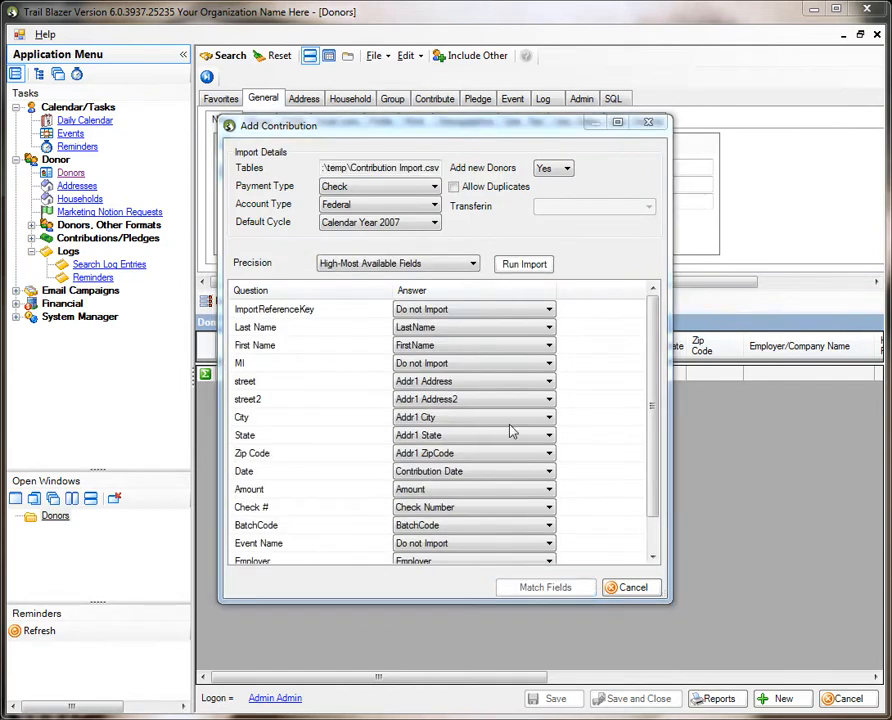
click(550, 310)
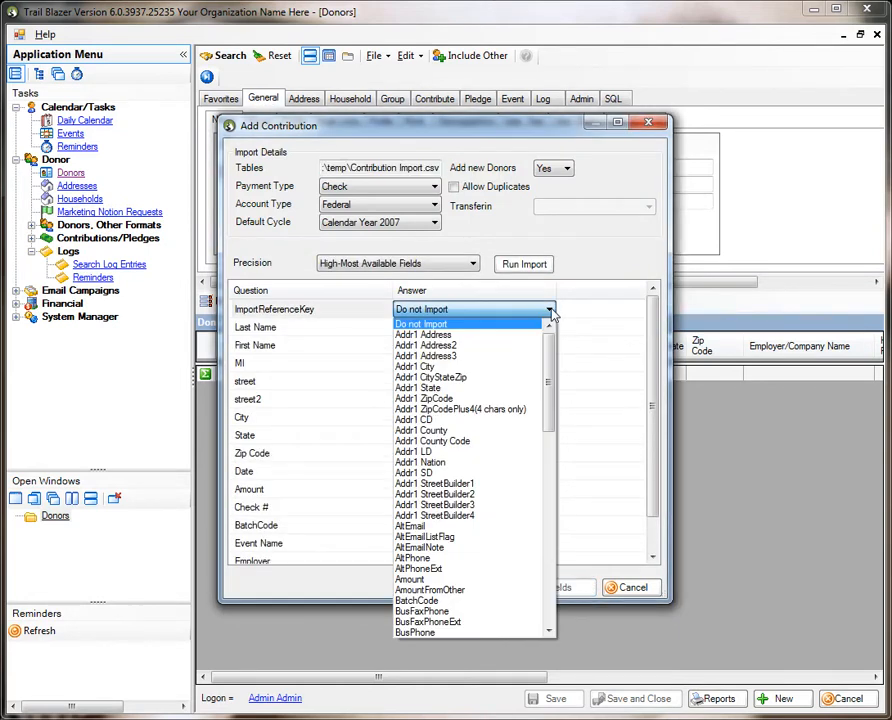
key(i)
click(518, 313)
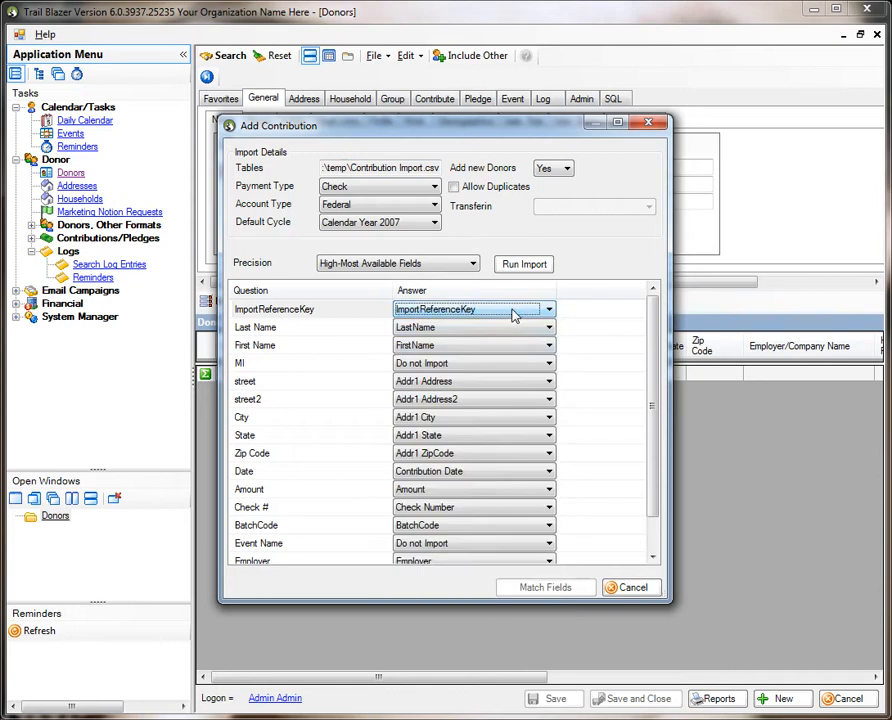
click(425, 366)
scroll(424, 368, down, 5)
key(m)
click(423, 368)
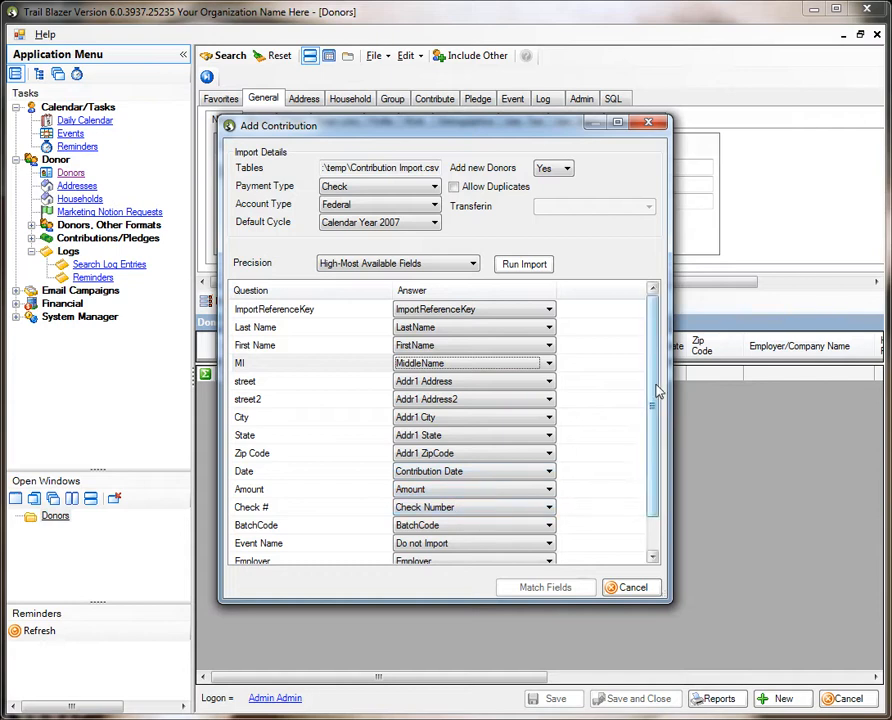
Map the Event Name column to the Event String field.
drag(653, 405, 652, 437)
click(474, 509)
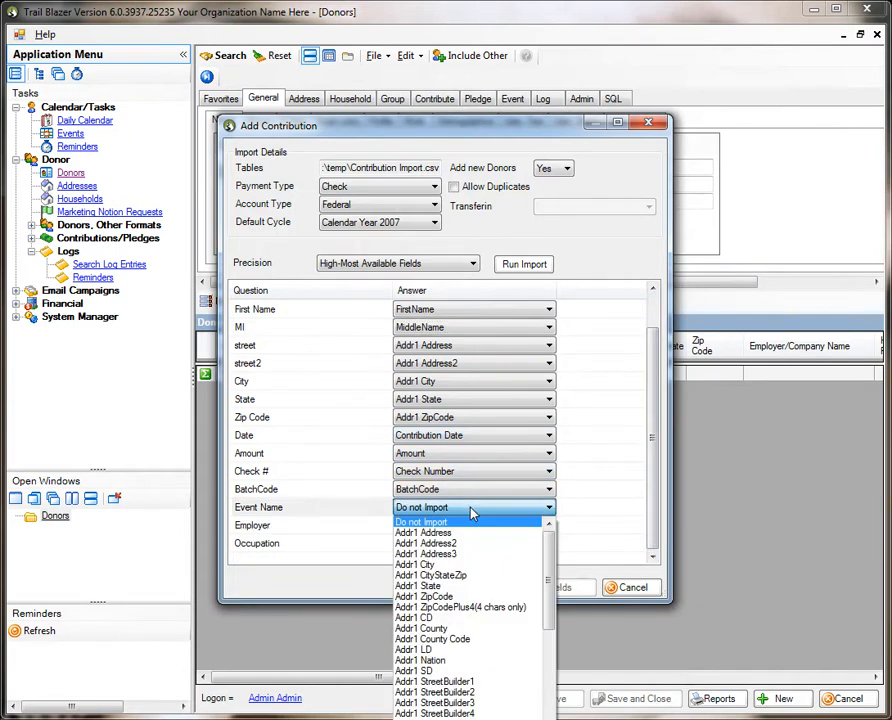
key(e)
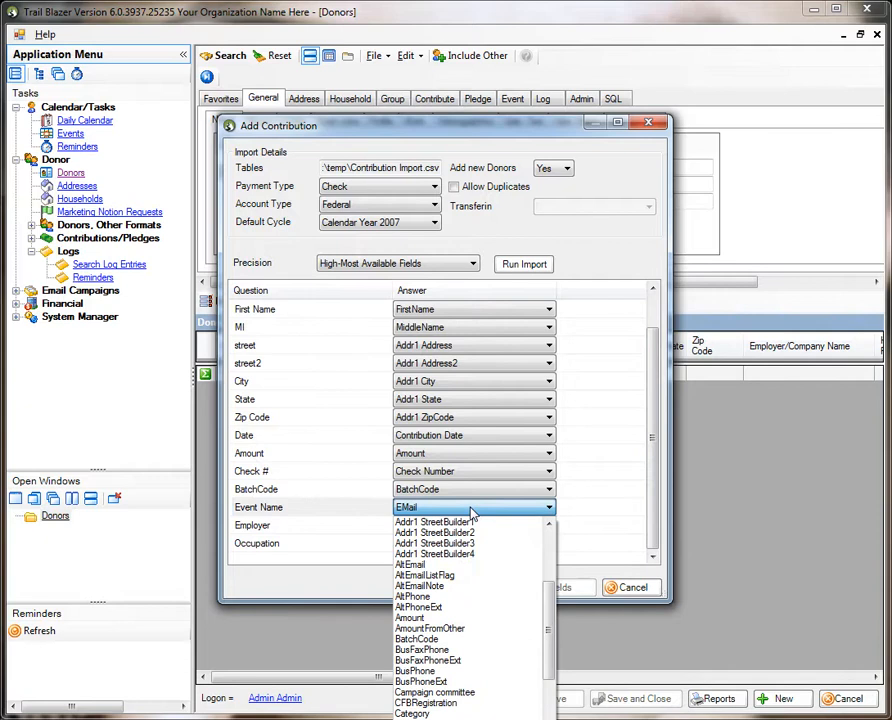
key(e)
key(e)
key(e)
key(e)
key(e)
click(472, 512)
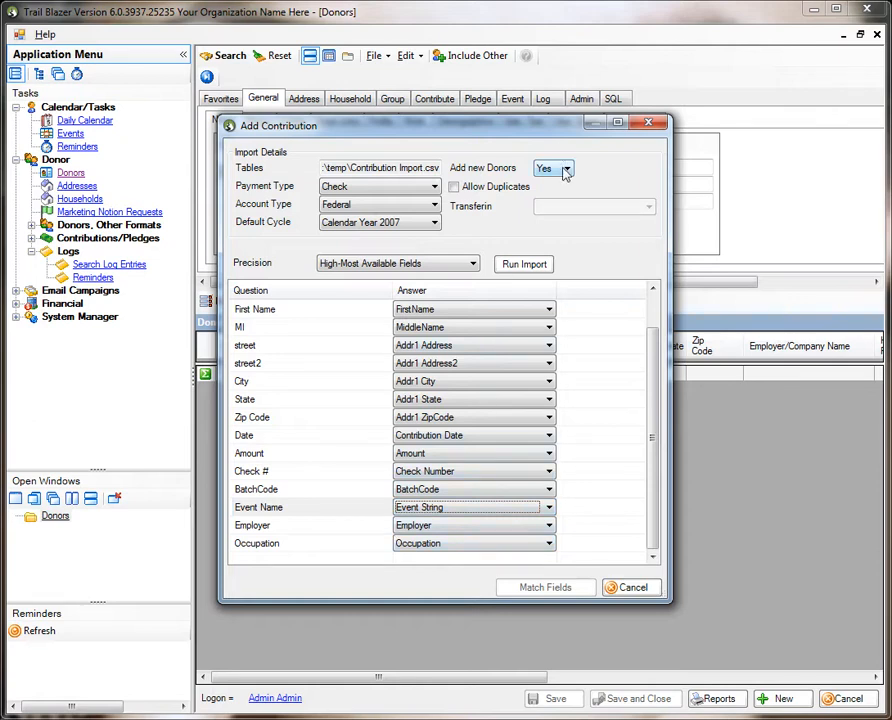
Allow duplicates in the contribution import and set the default cycle to Calendar Year 2010.
click(482, 189)
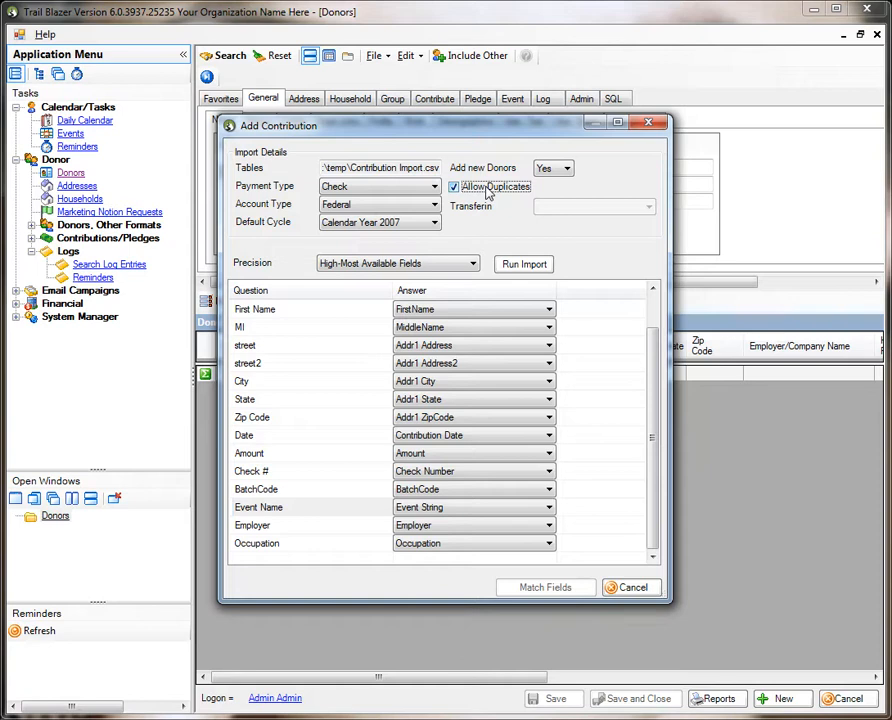
click(380, 229)
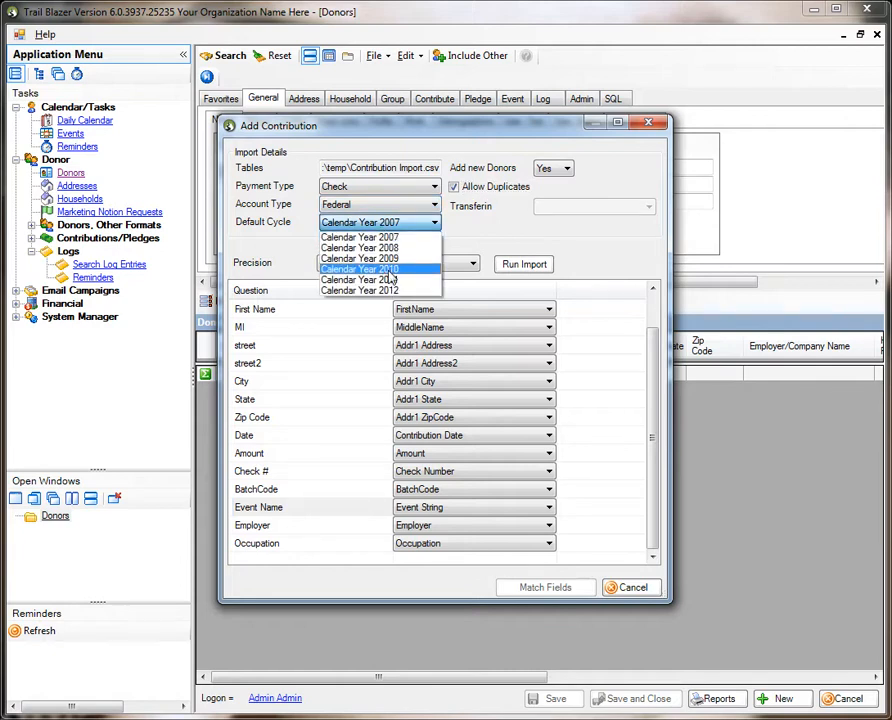
click(388, 271)
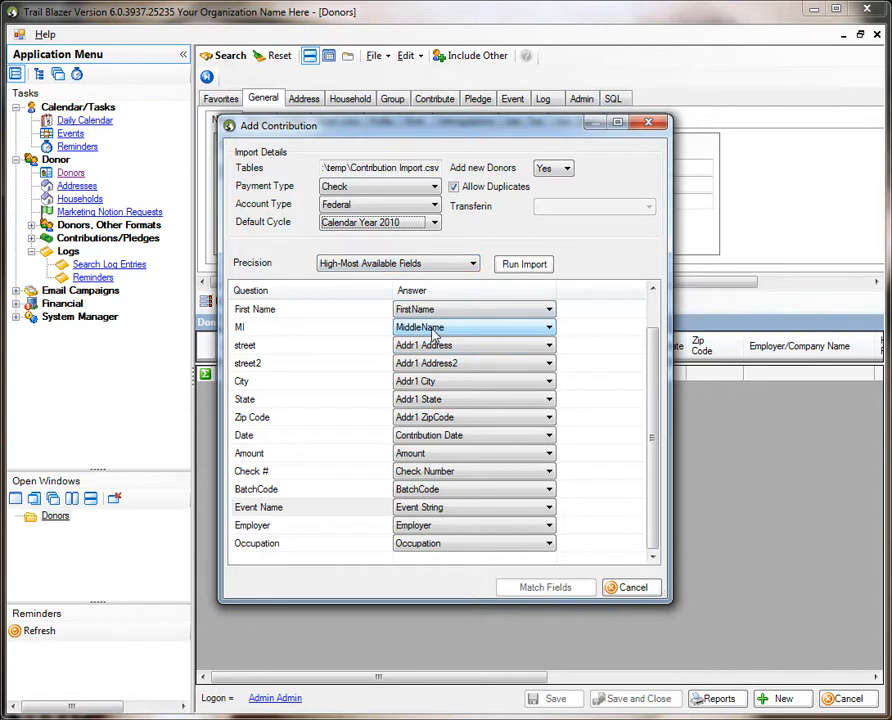
Run the contribution import, accepting the preset Addr1 flags with the Residential address type.
scroll(638, 354, up, 2)
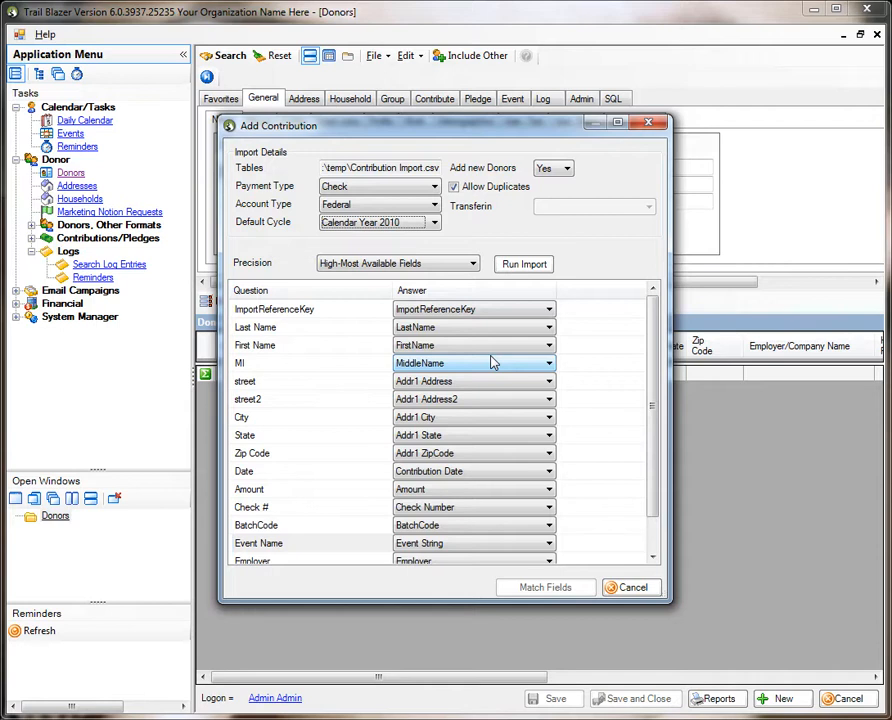
click(523, 264)
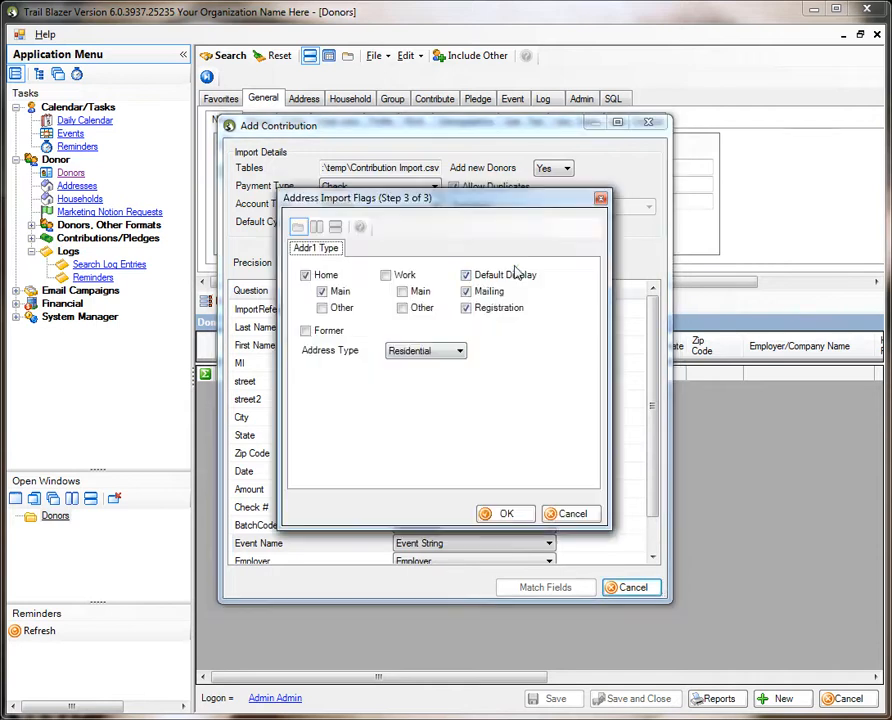
click(498, 514)
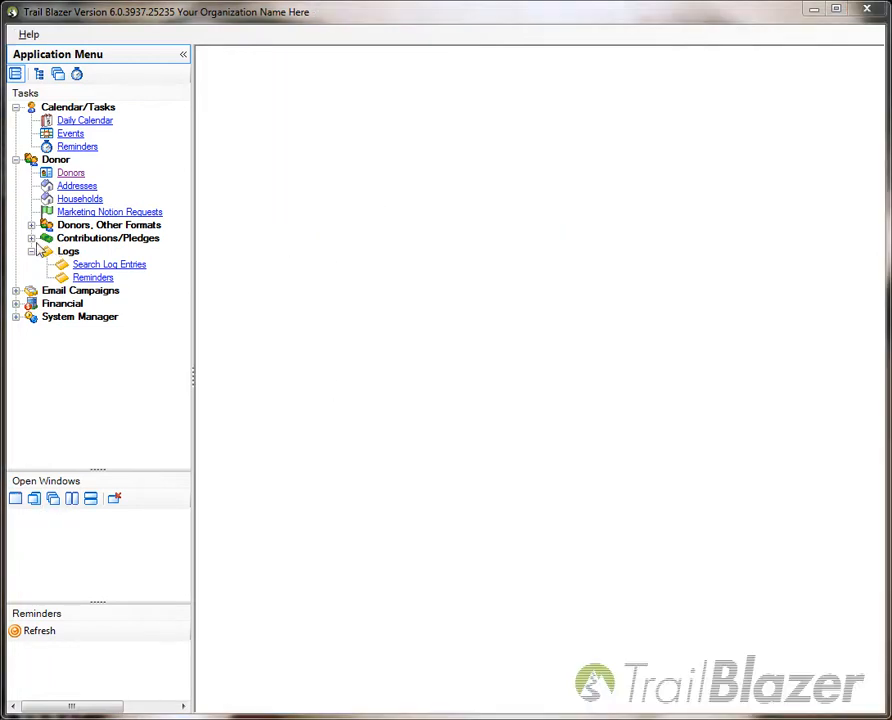
Open the Contributions list under Contributions/Pledges and search it for batch code 20100806_1.
click(31, 239)
click(76, 253)
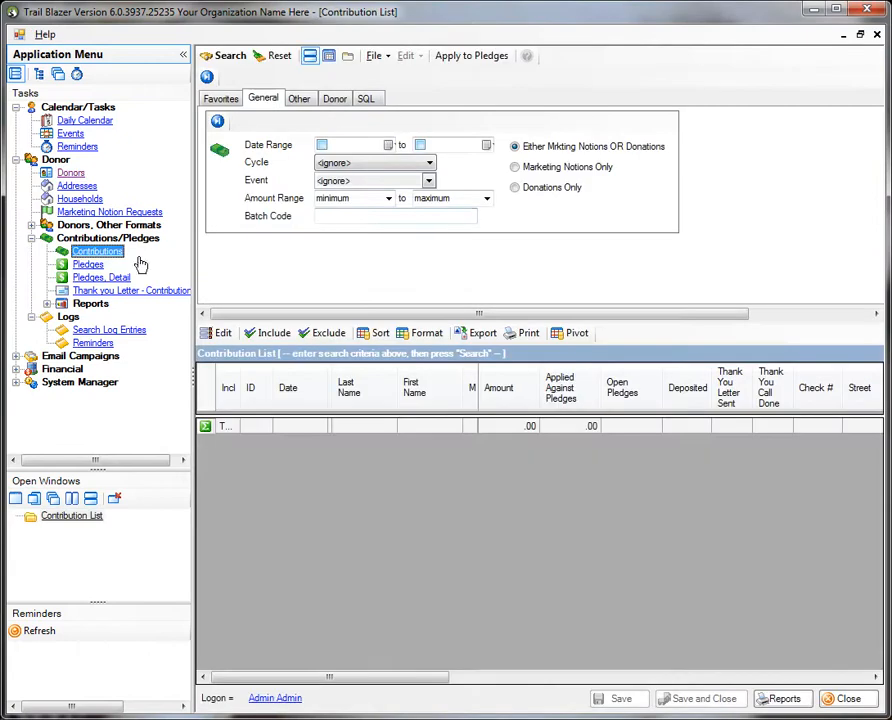
click(352, 217)
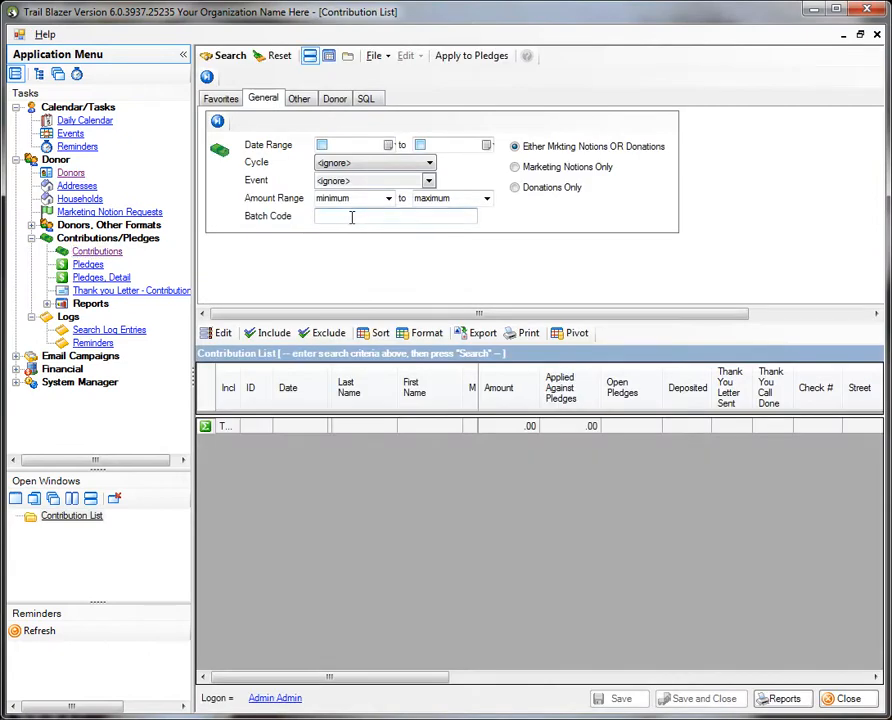
text(20100806_1)
key(Return)
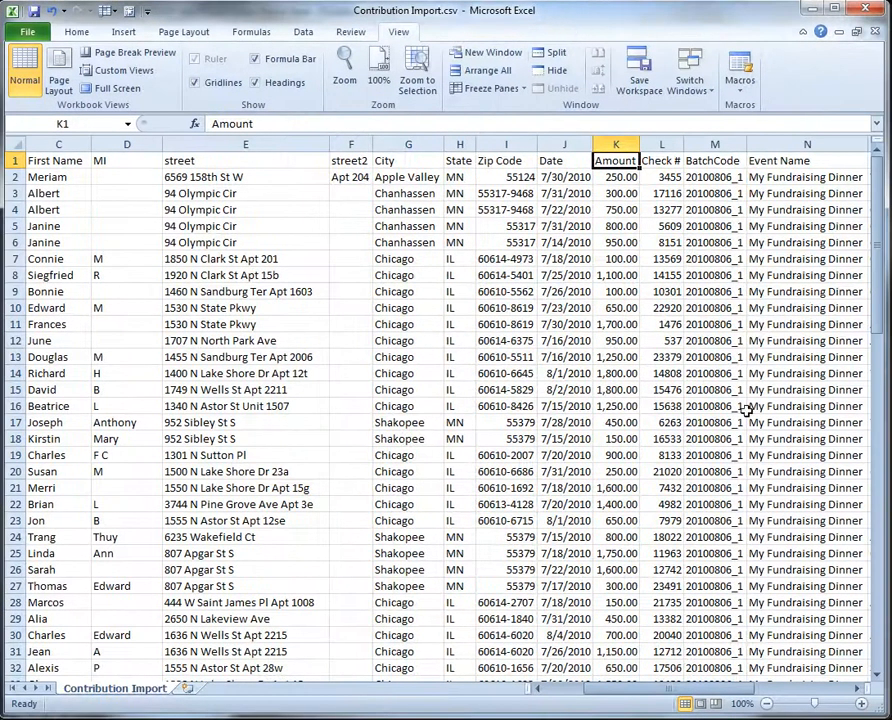
Switch to Contribution Import.csv in Excel and select the whole Amount column to check its total.
click(614, 441)
key(ctrl+space)
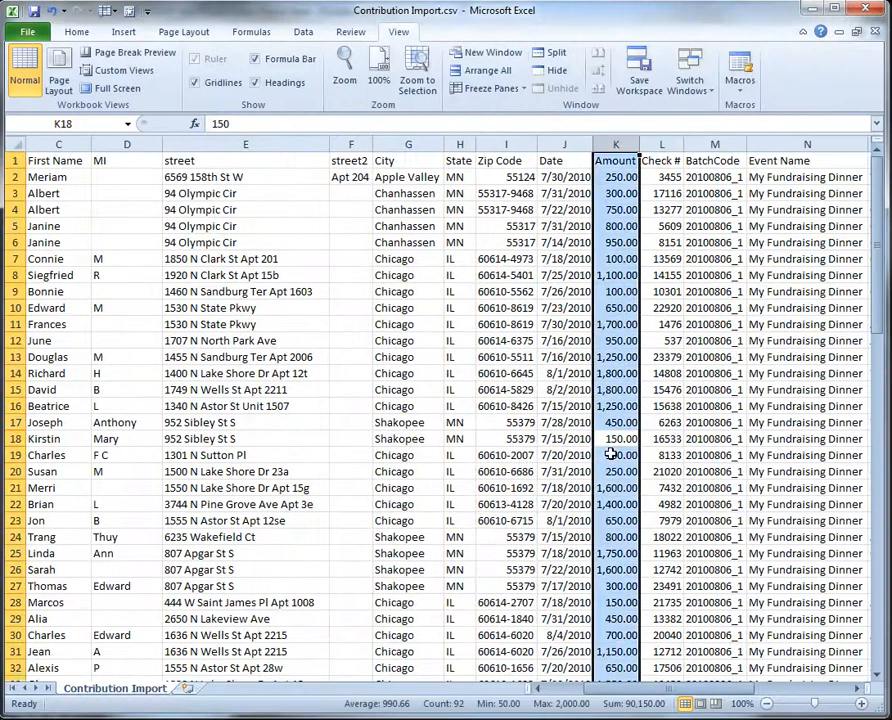